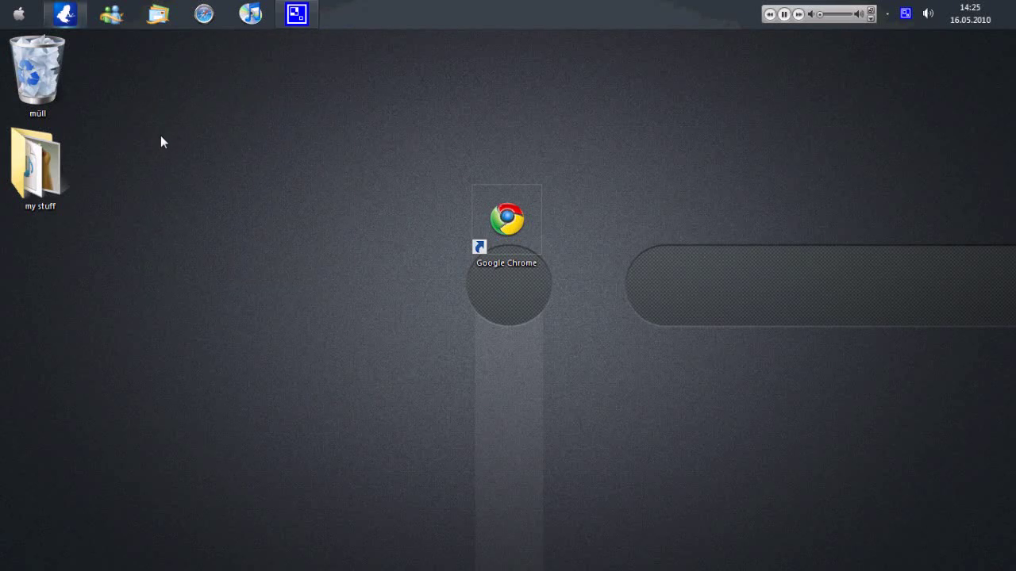
Remove the -no-sandbox flag from the end of the Google Chrome desktop shortcut's target and save its properties
{"action": "right_click", "coordinate": [485, 213]}
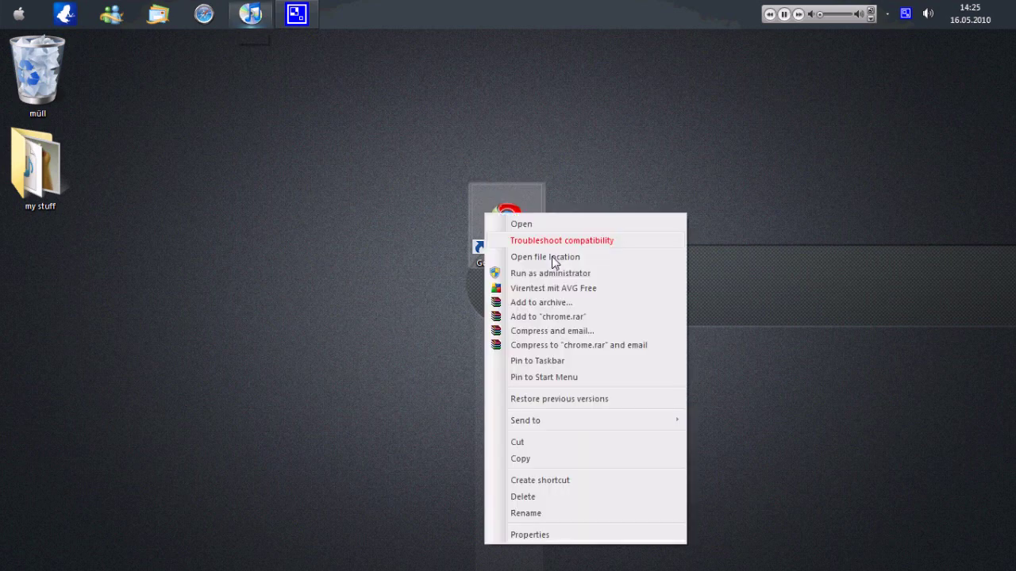
{"action": "left_click", "coordinate": [574, 535]}
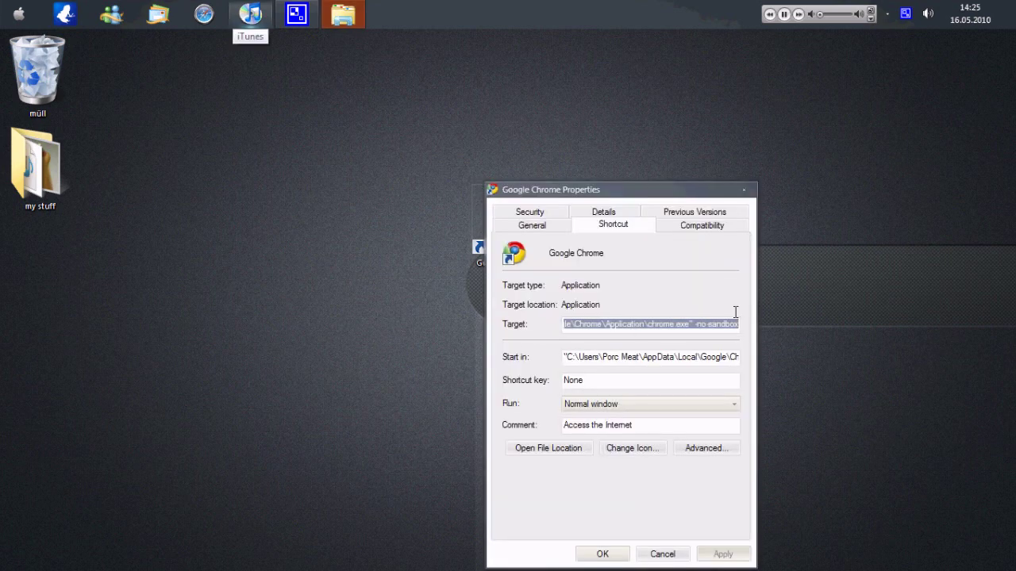
{"action": "double_click", "coordinate": [723, 321]}
{"action": "key", "text": "BackSpace"}
{"action": "key", "text": "BackSpace"}
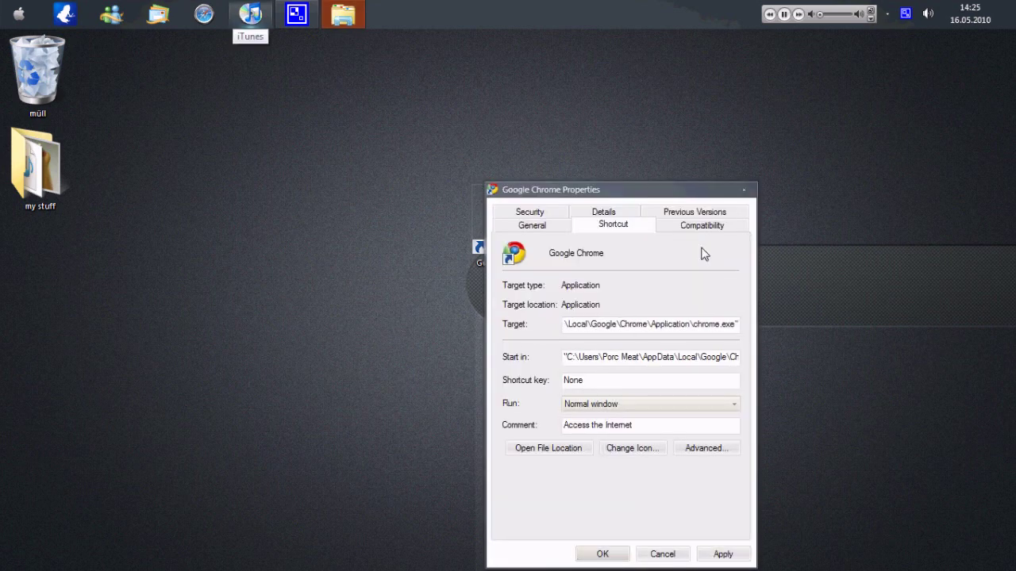
{"action": "left_click", "coordinate": [605, 554]}
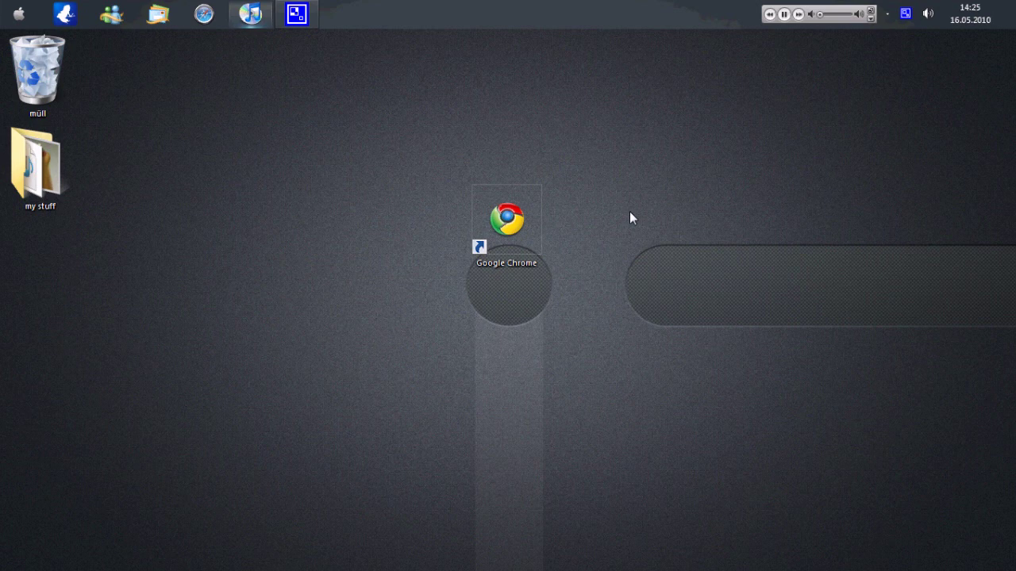
Launch Chrome from the desktop shortcut, try to load youtube.com and close the browser
{"action": "double_click", "coordinate": [508, 219]}
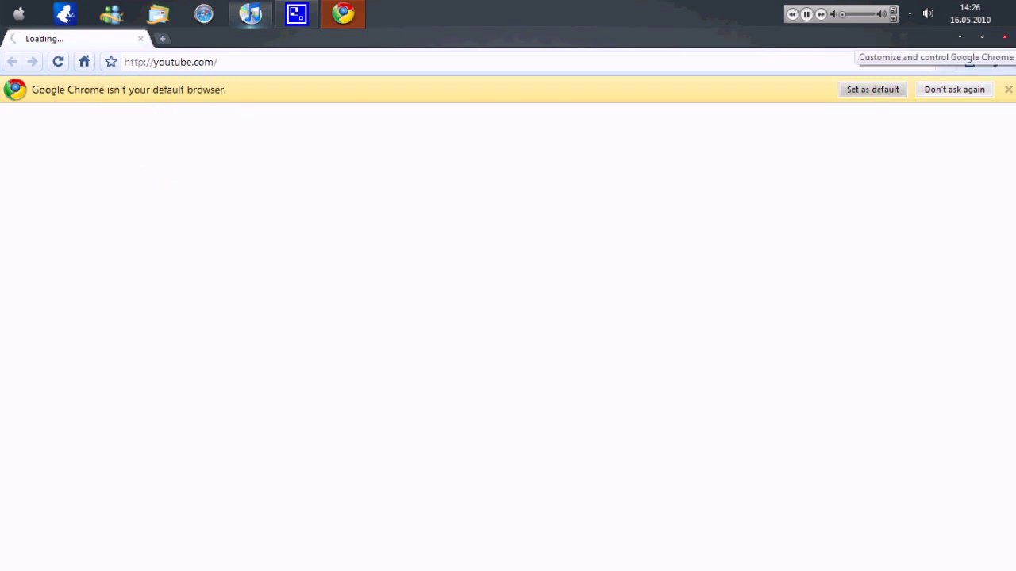
{"action": "left_click", "coordinate": [1004, 37]}
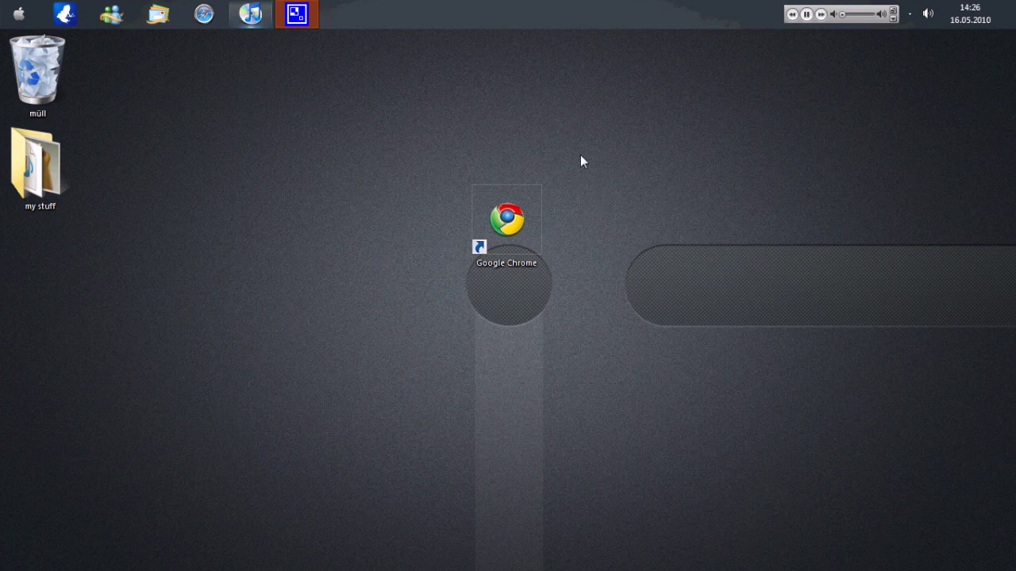
{"action": "mouse_move", "coordinate": [437, 140]}
{"action": "left_mouse_down"}
{"action": "mouse_move", "coordinate": [621, 291]}
{"action": "mouse_move", "coordinate": [423, 144]}
{"action": "mouse_move", "coordinate": [597, 308]}
{"action": "mouse_move", "coordinate": [504, 245]}
{"action": "mouse_move", "coordinate": [430, 141]}
{"action": "mouse_move", "coordinate": [587, 303]}
{"action": "mouse_move", "coordinate": [603, 303]}
{"action": "left_mouse_up"}
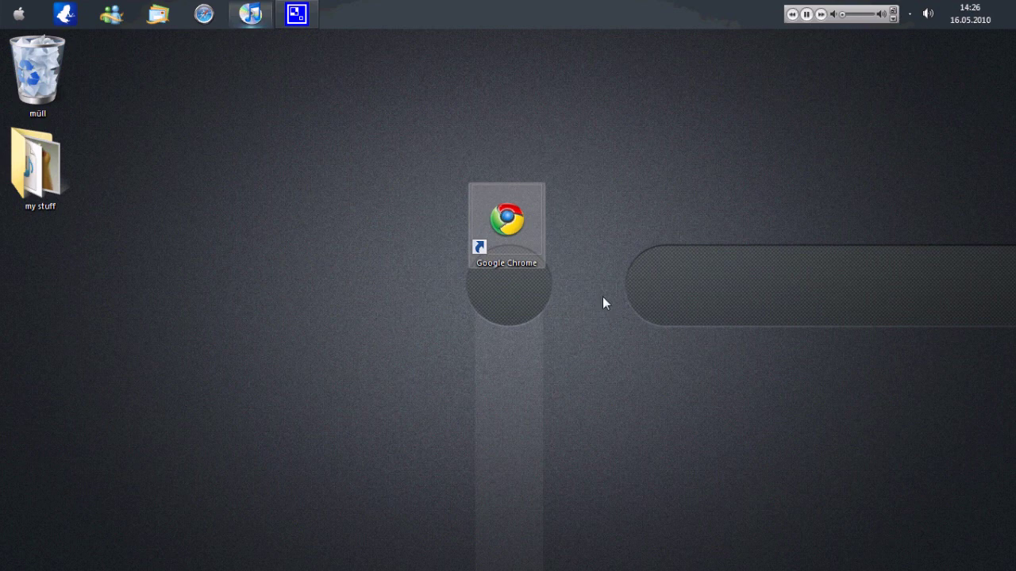
{"action": "left_click_drag", "start_coordinate": [581, 151], "coordinate": [425, 338]}
{"action": "left_click_drag", "start_coordinate": [609, 146], "coordinate": [418, 338]}
{"action": "left_click_drag", "start_coordinate": [428, 180], "coordinate": [546, 275]}
{"action": "mouse_move", "coordinate": [589, 301]}
{"action": "left_mouse_down"}
{"action": "mouse_move", "coordinate": [437, 133]}
{"action": "mouse_move", "coordinate": [562, 323]}
{"action": "left_mouse_up"}
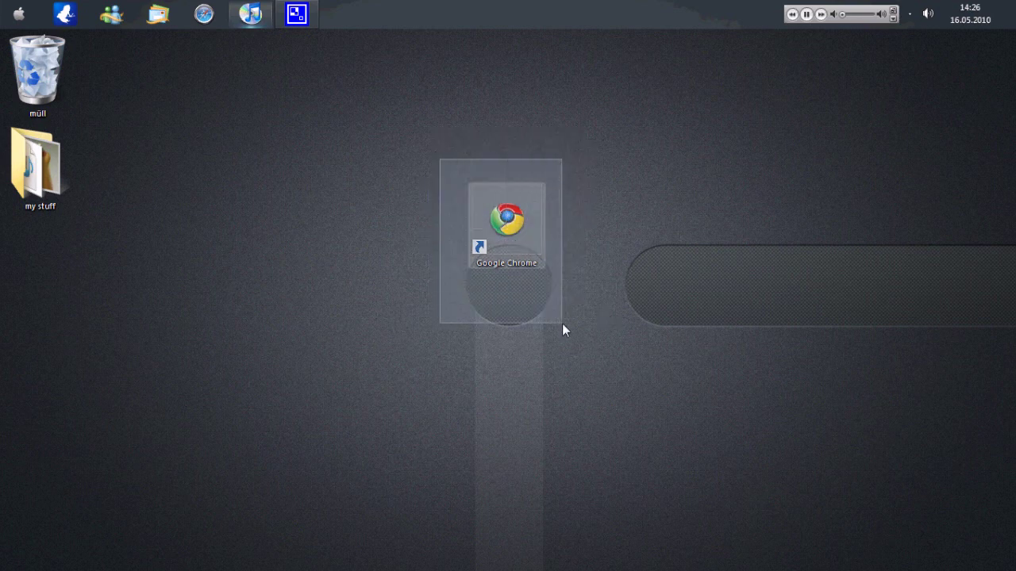
{"action": "mouse_move", "coordinate": [387, 129]}
{"action": "left_mouse_down"}
{"action": "mouse_move", "coordinate": [651, 374]}
{"action": "mouse_move", "coordinate": [401, 114]}
{"action": "left_mouse_up"}
{"action": "left_click", "coordinate": [384, 93]}
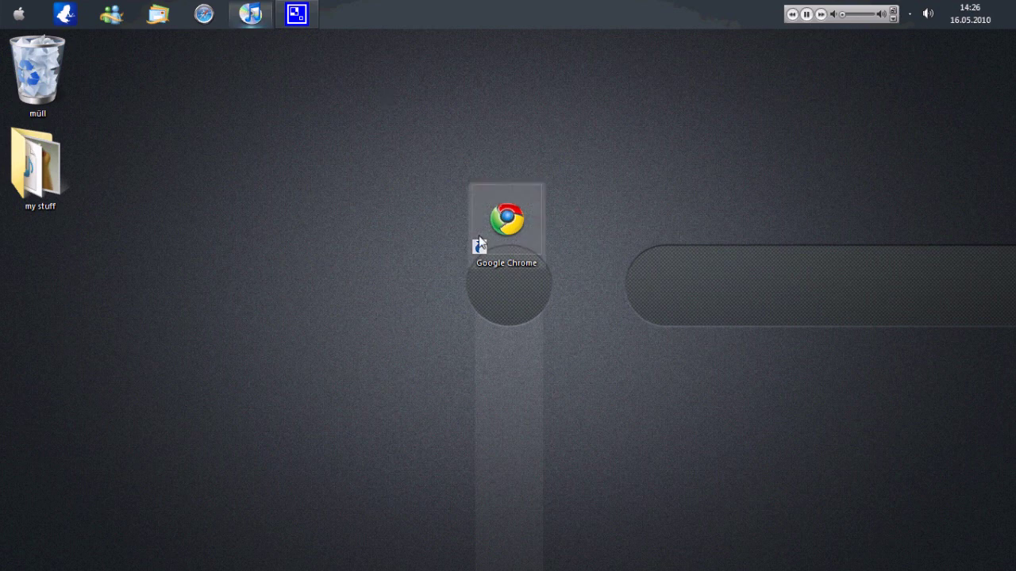
{"action": "left_click_drag", "start_coordinate": [617, 140], "coordinate": [435, 346]}
{"action": "left_click_drag", "start_coordinate": [412, 116], "coordinate": [431, 155]}
Check the Google Chrome shortcut's target in its properties, close them, and test-launch the browser briefly
{"action": "right_click", "coordinate": [506, 222]}
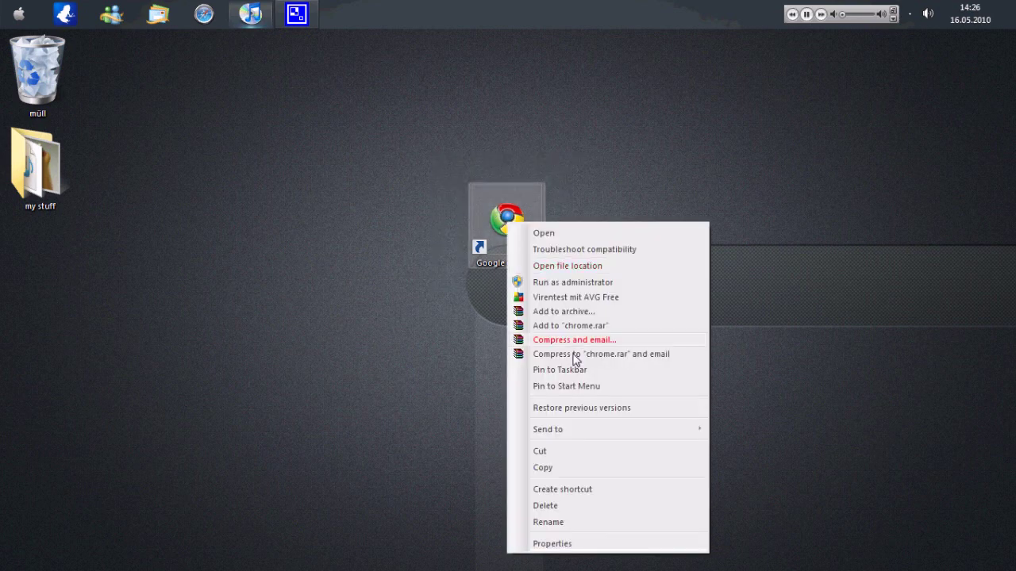
{"action": "left_click", "coordinate": [611, 544]}
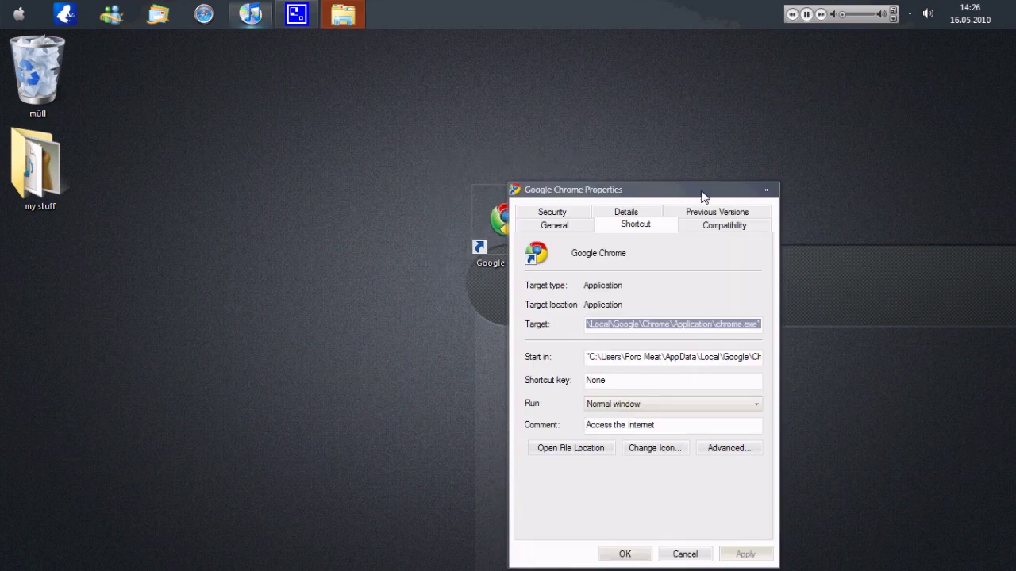
{"action": "left_click_drag", "start_coordinate": [702, 196], "coordinate": [717, 57]}
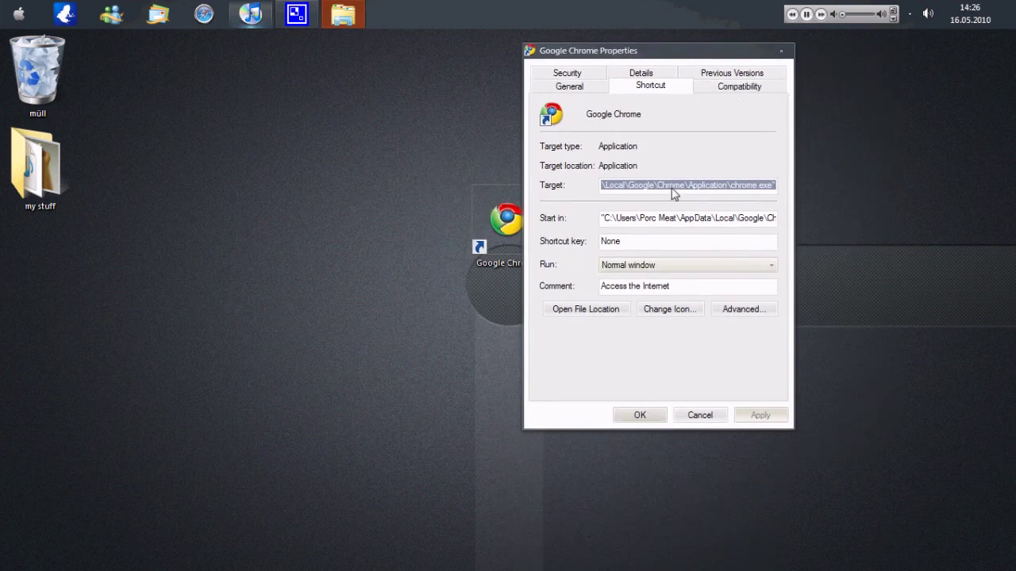
{"action": "left_click", "coordinate": [635, 413]}
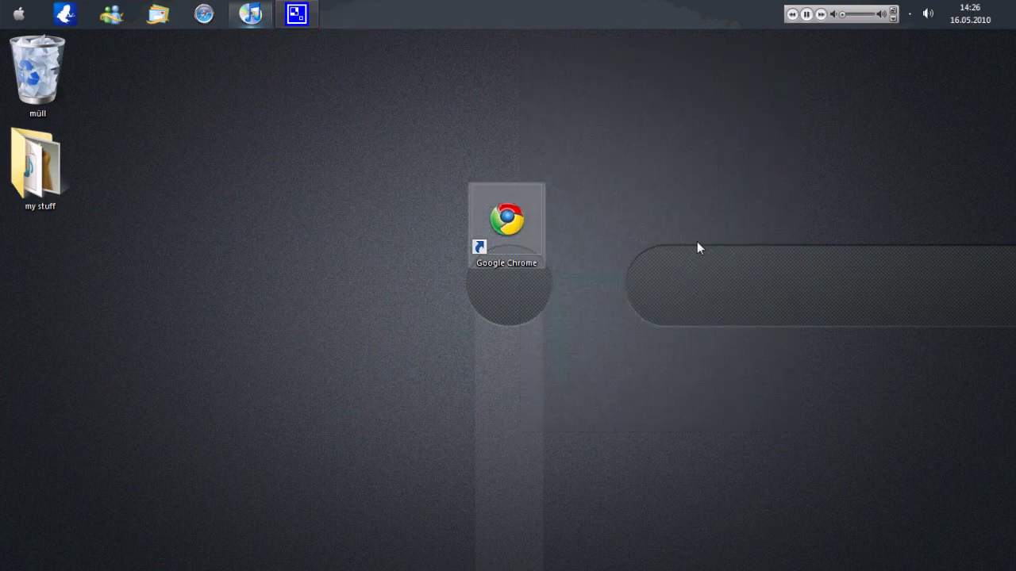
{"action": "double_click", "coordinate": [506, 222]}
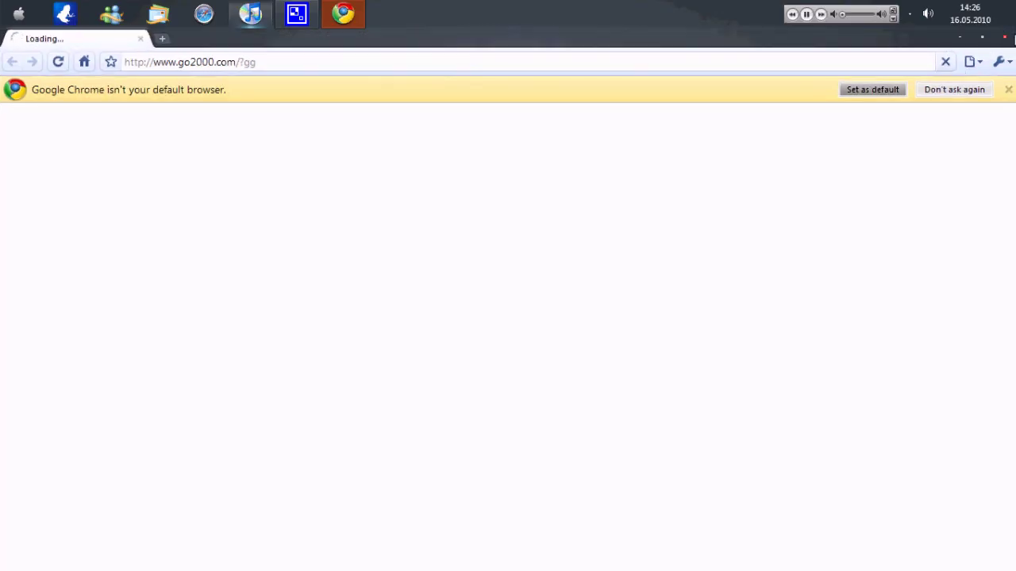
{"action": "left_click", "coordinate": [1004, 38]}
In the Google Chrome shortcut's properties, append a space and -no-sandbox after chrome.exe" in the target
{"action": "right_click", "coordinate": [523, 224]}
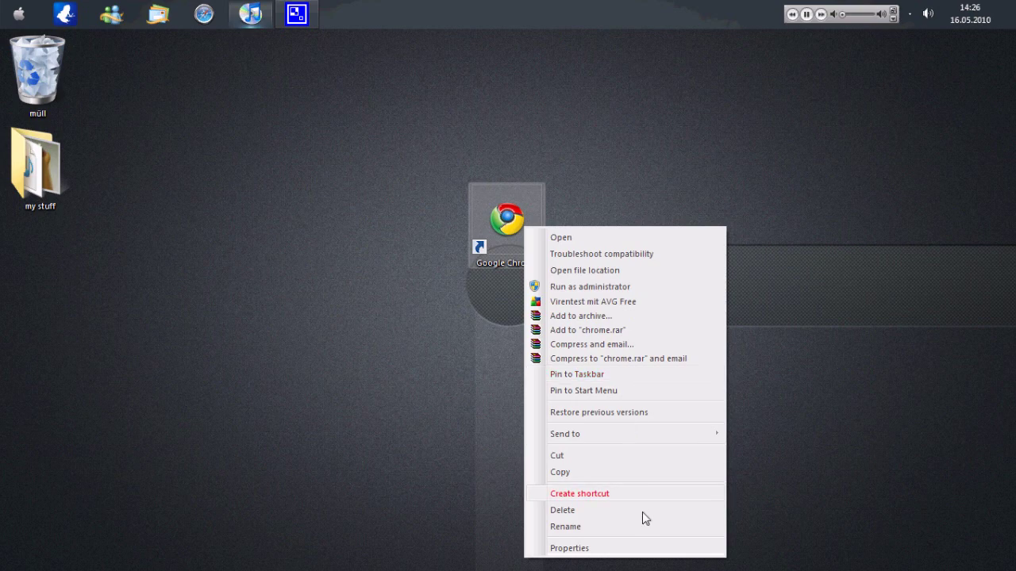
{"action": "left_click", "coordinate": [635, 554]}
{"action": "left_click_drag", "start_coordinate": [722, 191], "coordinate": [713, 94]}
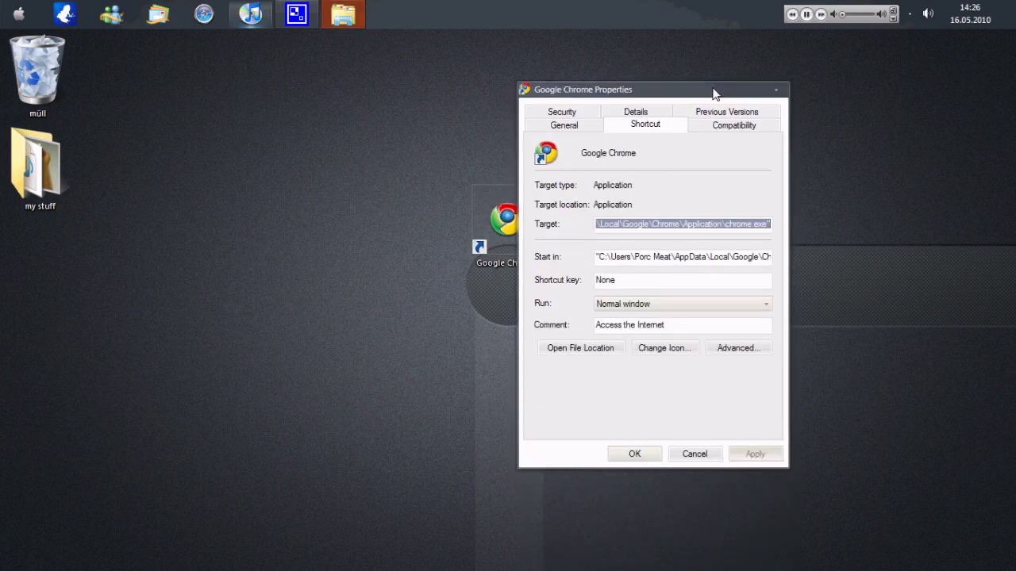
{"action": "left_click", "coordinate": [768, 226]}
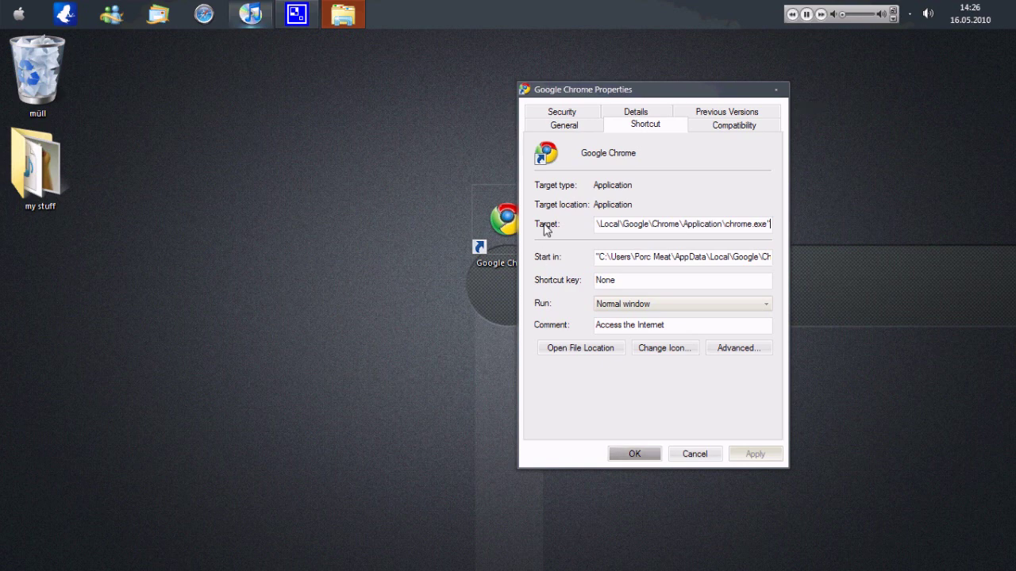
{"action": "left_click_drag", "start_coordinate": [641, 88], "coordinate": [666, 71]}
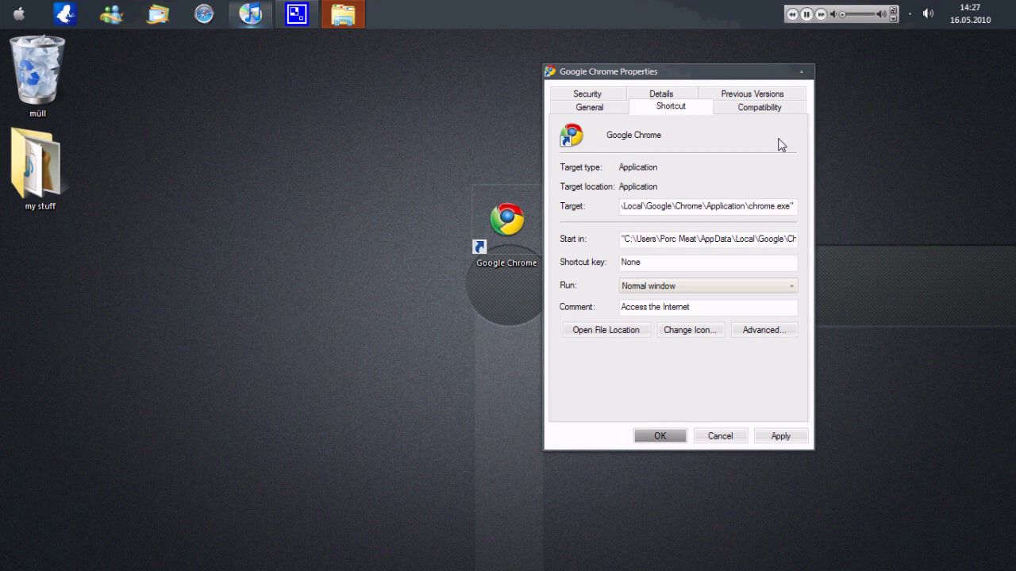
{"action": "type", "text": "-"}
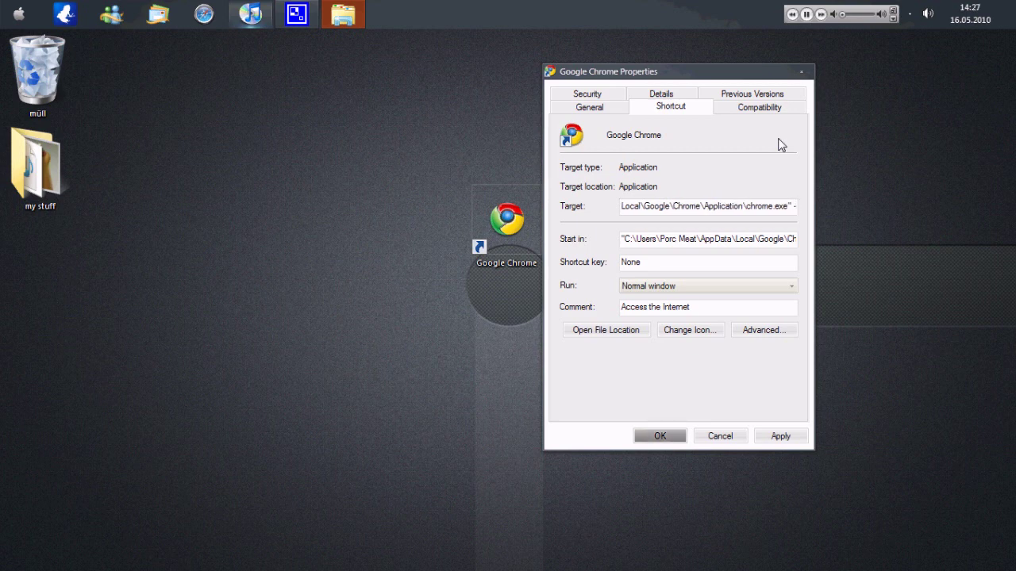
{"action": "type", "text": "no"}
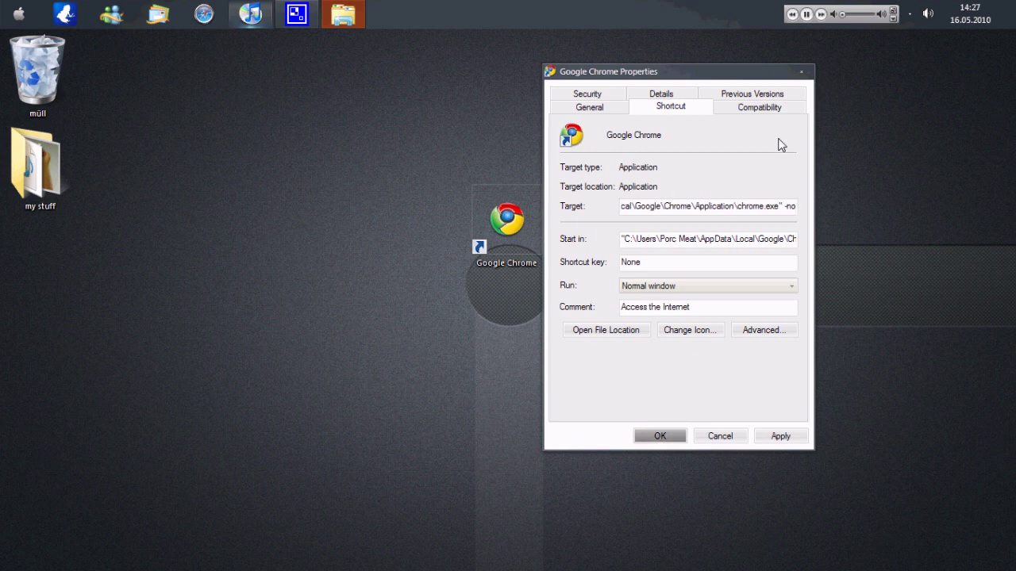
{"action": "type", "text": "-san"}
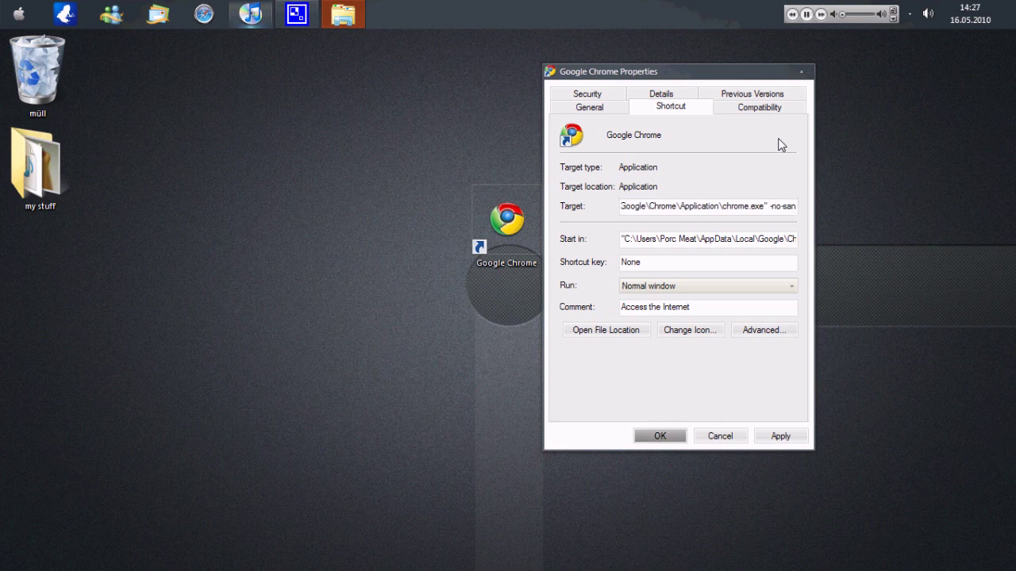
{"action": "type", "text": "dbox"}
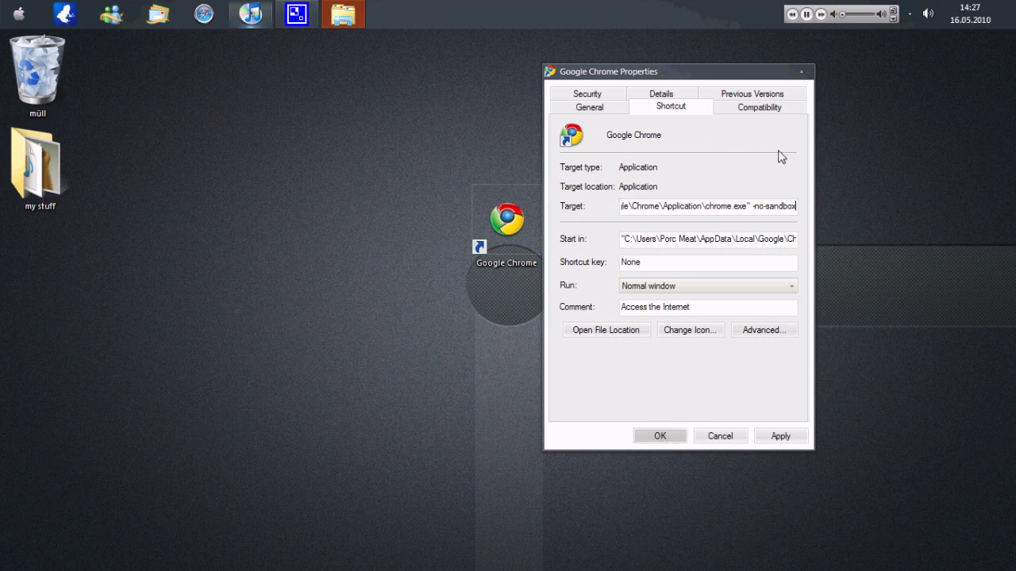
Review the shortcut's compatibility settings and the flag at the end of its target, and save the properties
{"action": "left_click", "coordinate": [766, 111]}
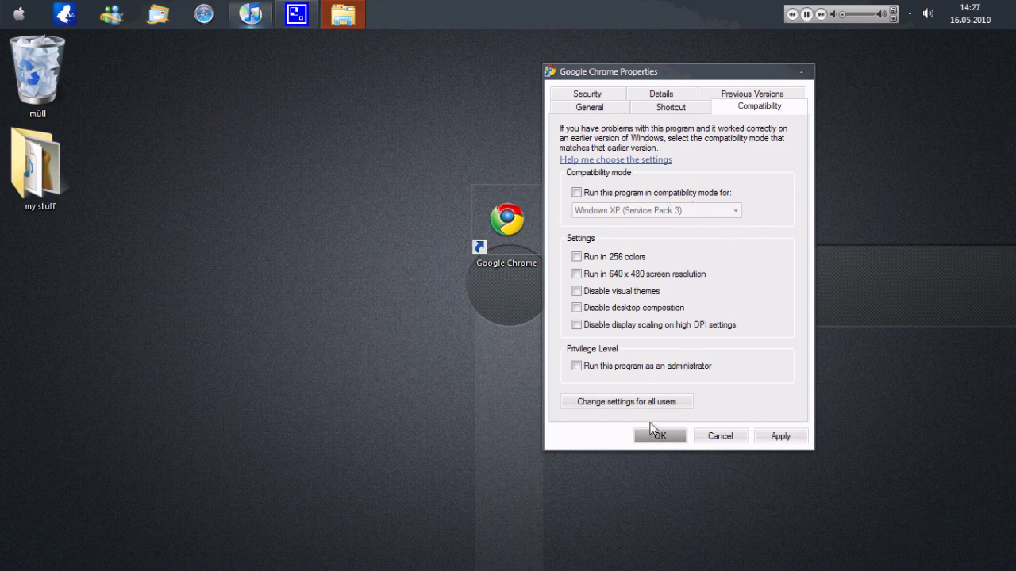
{"action": "left_click", "coordinate": [669, 107]}
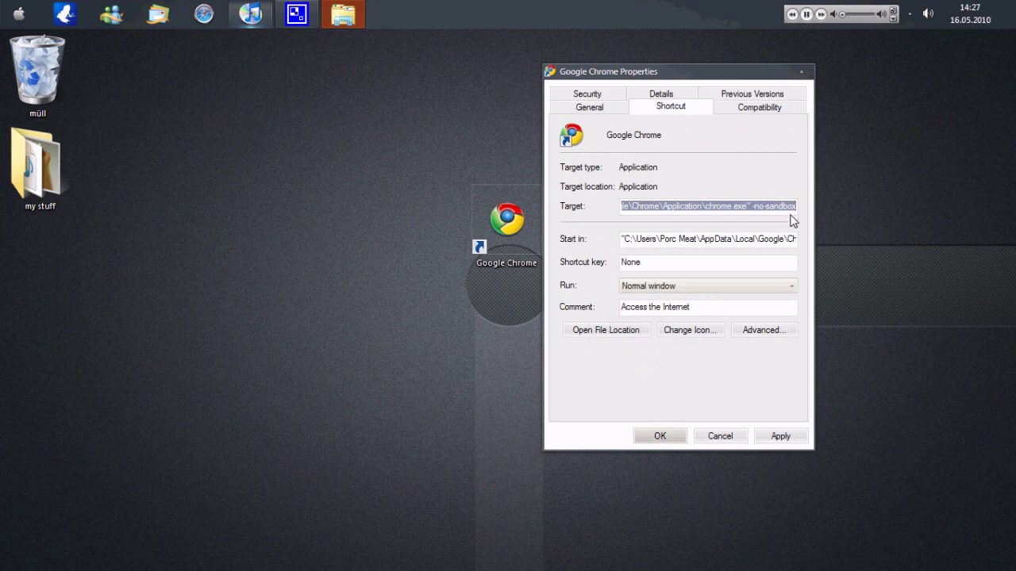
{"action": "double_click", "coordinate": [767, 207]}
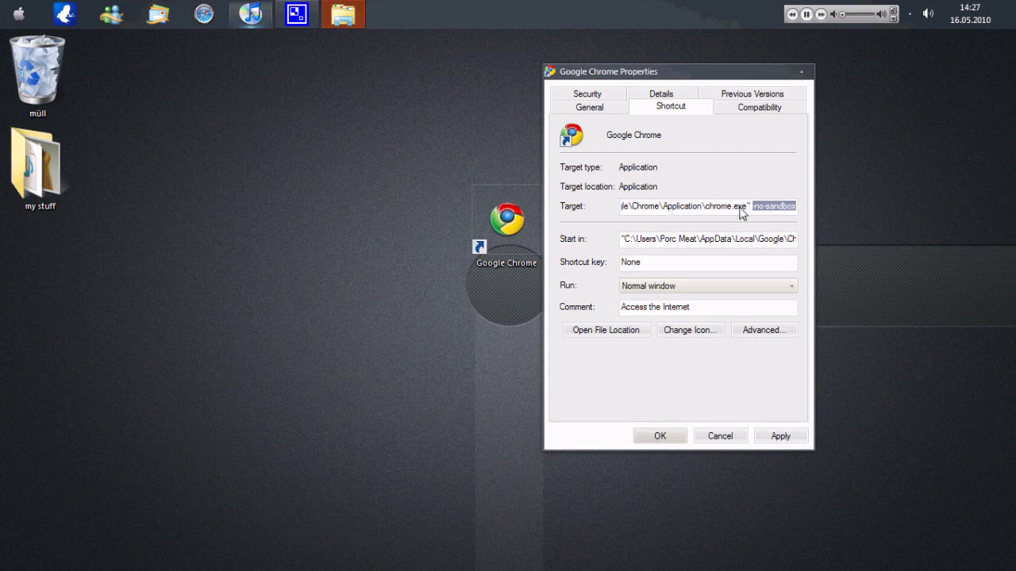
{"action": "left_click", "coordinate": [665, 431]}
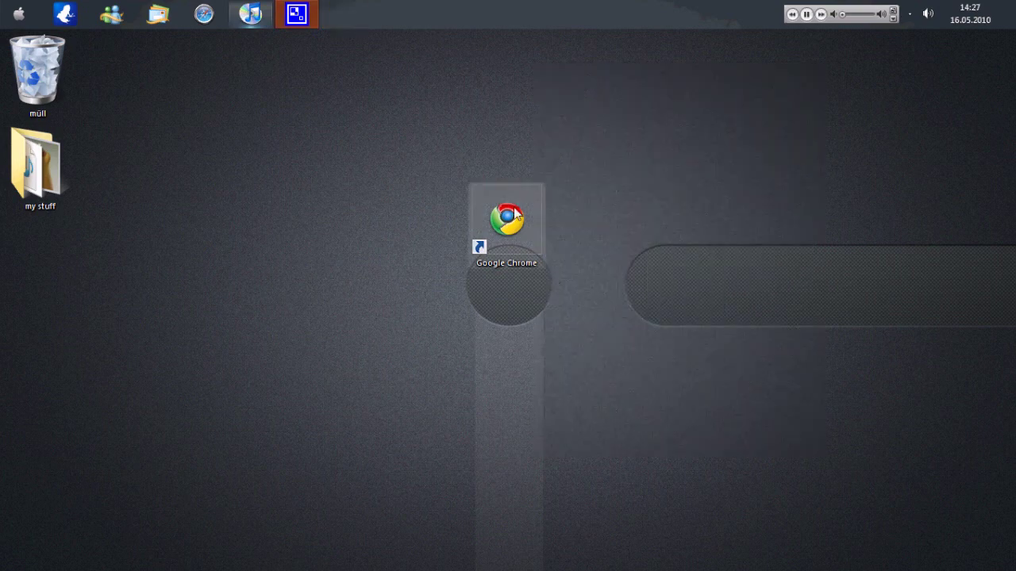
Launch Chrome from the edited desktop shortcut and load youtube.com
{"action": "double_click", "coordinate": [516, 213]}
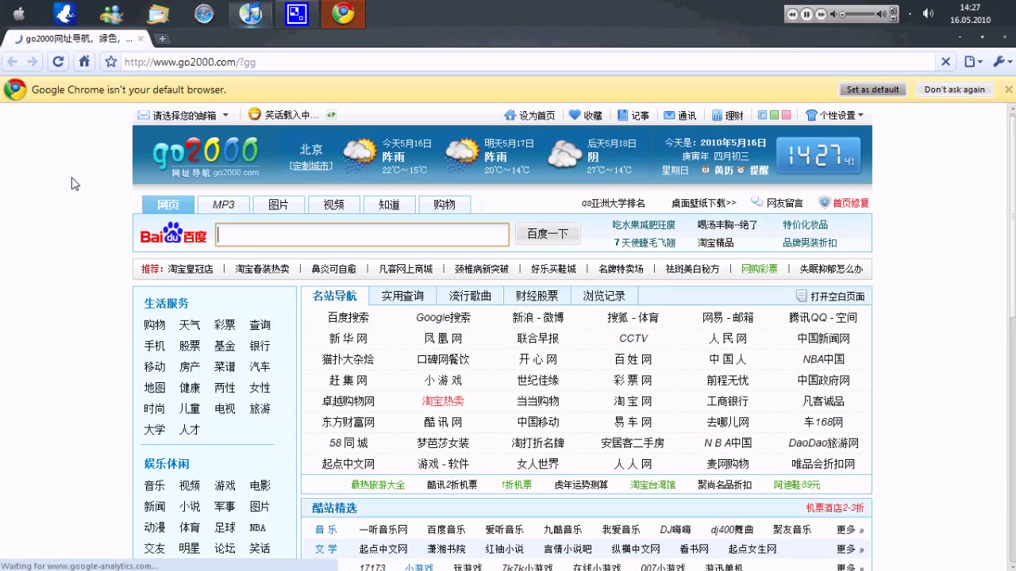
{"action": "left_click", "coordinate": [382, 68]}
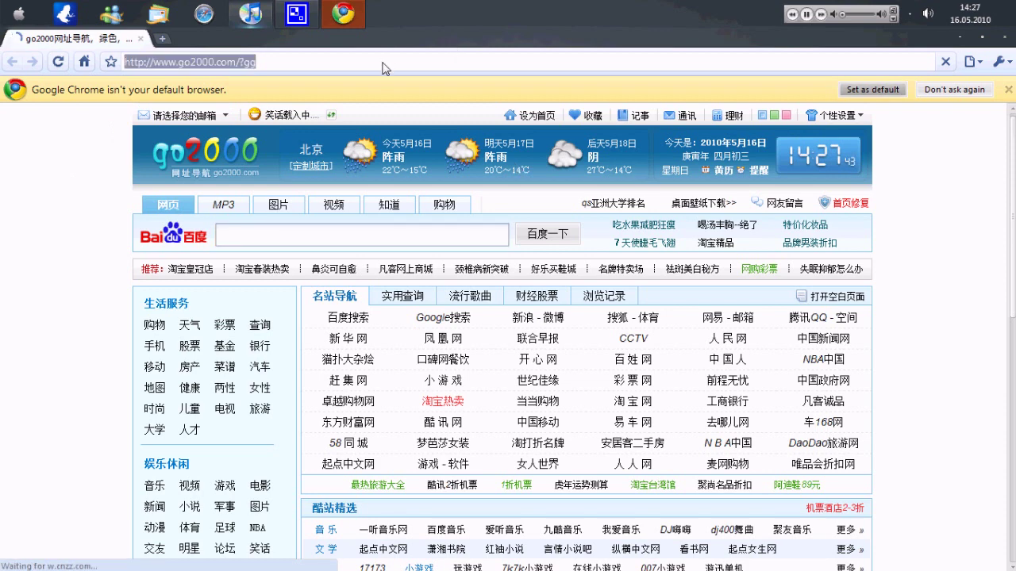
{"action": "type", "text": "youtube.com"}
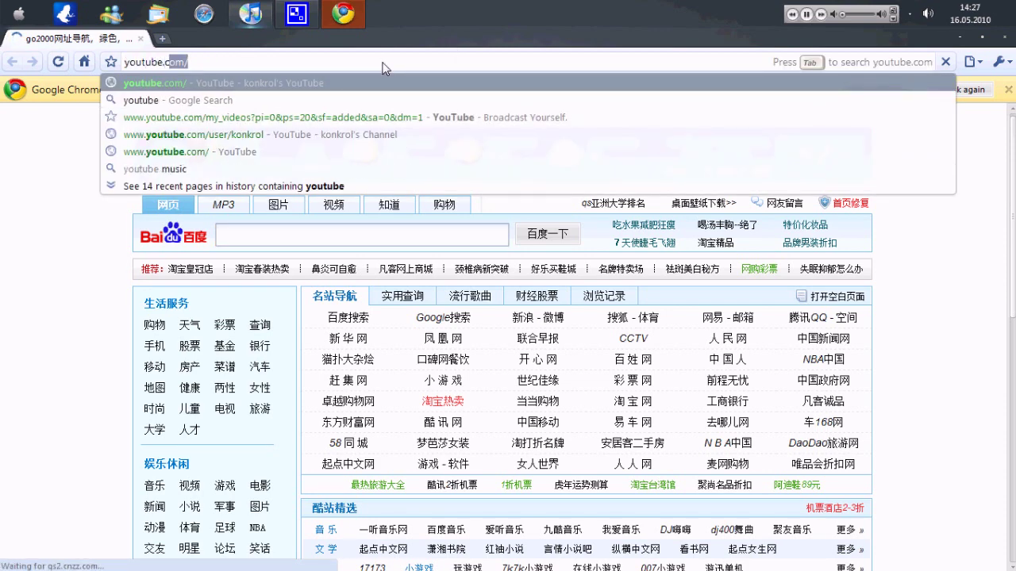
{"action": "key", "text": "Return"}
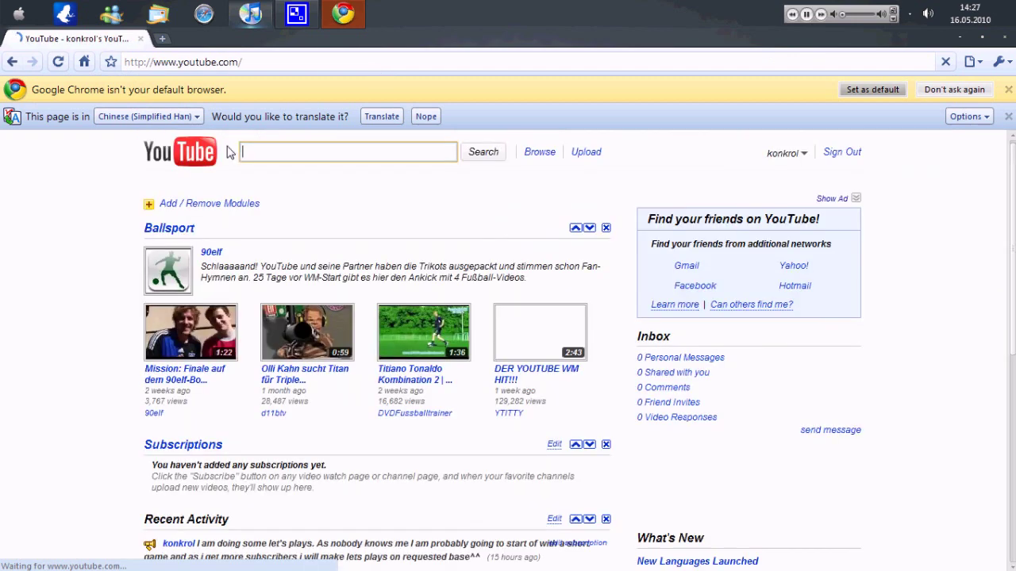
Open a new tab and switch between it and the YouTube tab to check that both pages display
{"action": "key", "text": "ctrl+t"}
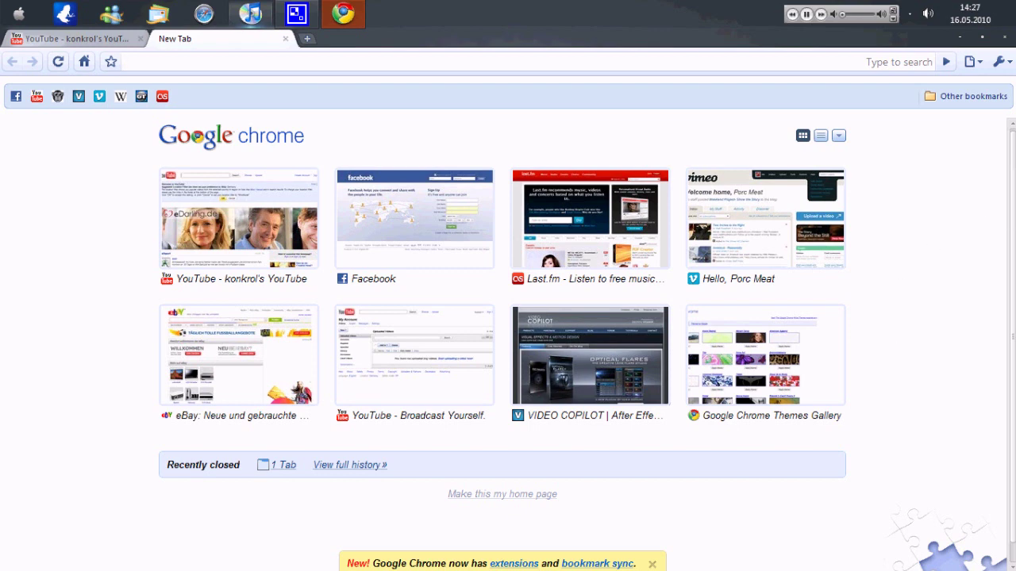
{"action": "scroll", "coordinate": [508, 341], "scroll_direction": "down", "scroll_amount": 1}
{"action": "scroll", "coordinate": [508, 341], "scroll_direction": "up", "scroll_amount": 1}
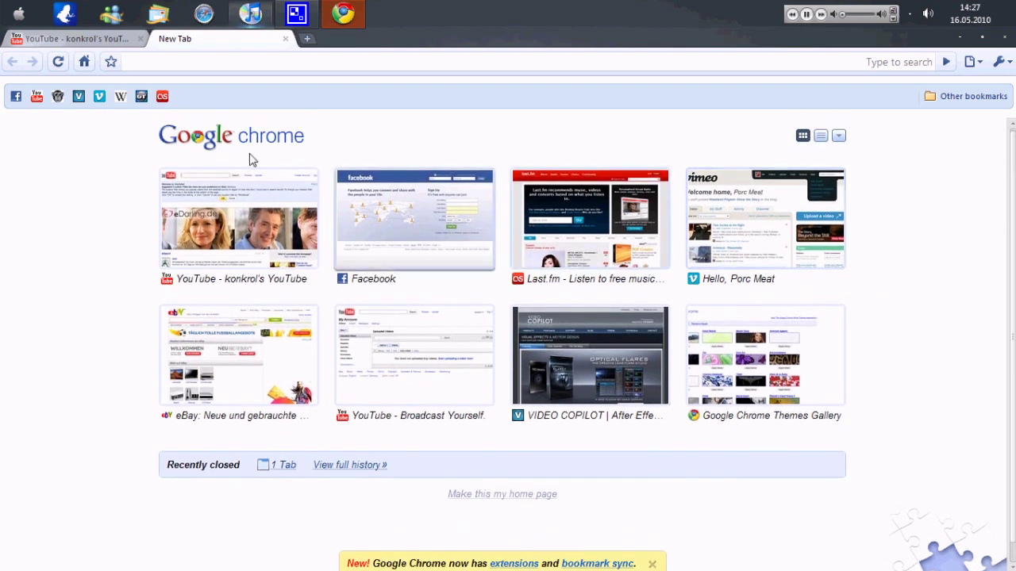
{"action": "left_click", "coordinate": [79, 40]}
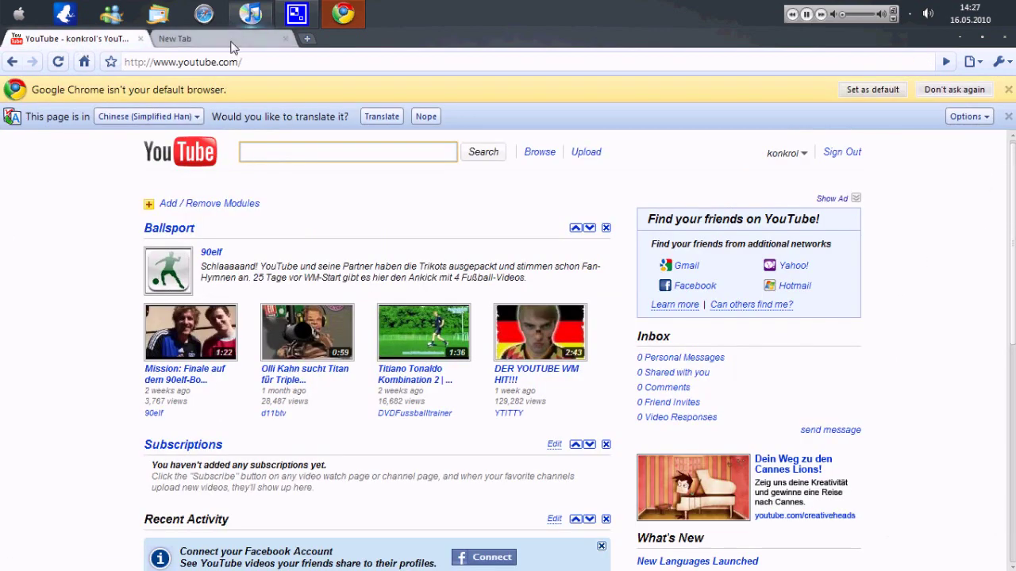
{"action": "left_click", "coordinate": [232, 43]}
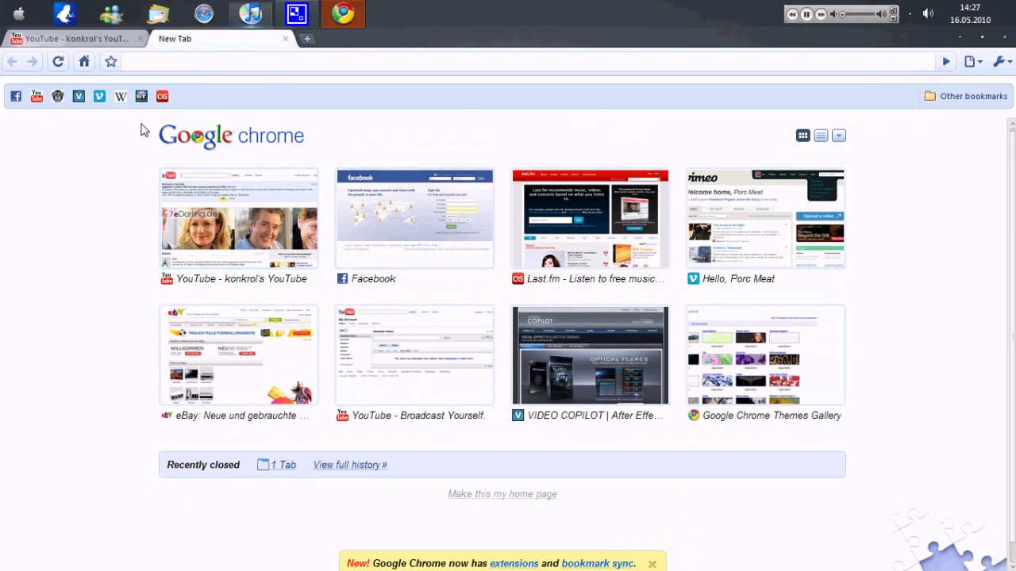
{"action": "left_click", "coordinate": [84, 42]}
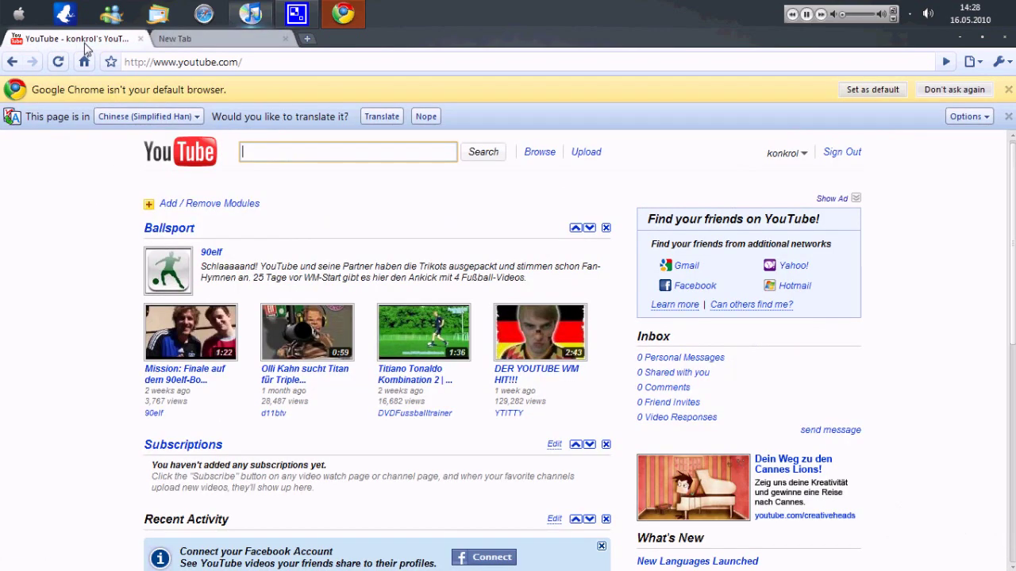
Dismiss the page translation offer and the default browser notice above the YouTube page
{"action": "left_click", "coordinate": [1008, 117]}
{"action": "left_click", "coordinate": [1009, 90]}
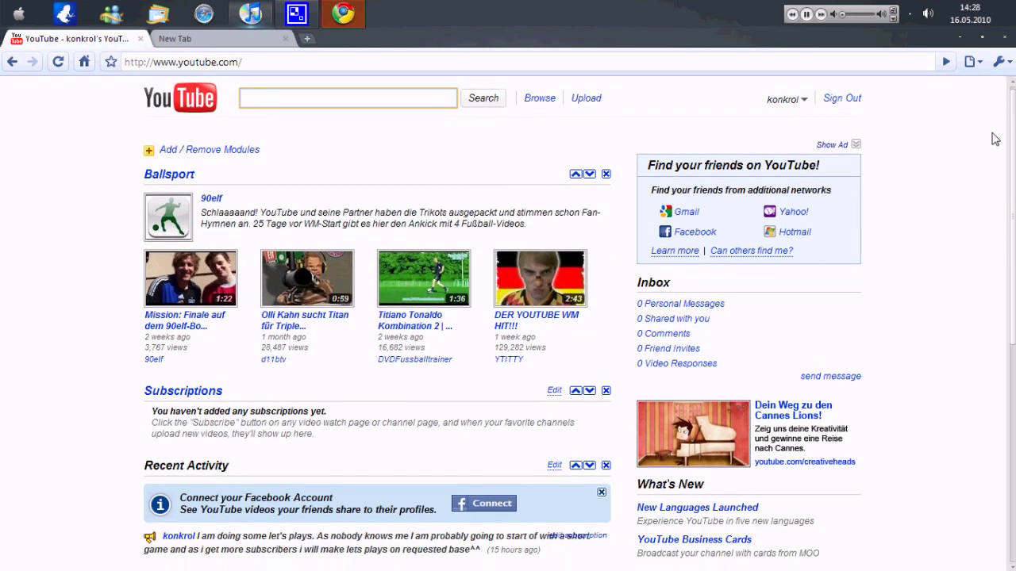
{"action": "scroll", "coordinate": [502, 317], "scroll_direction": "up", "scroll_amount": 1}
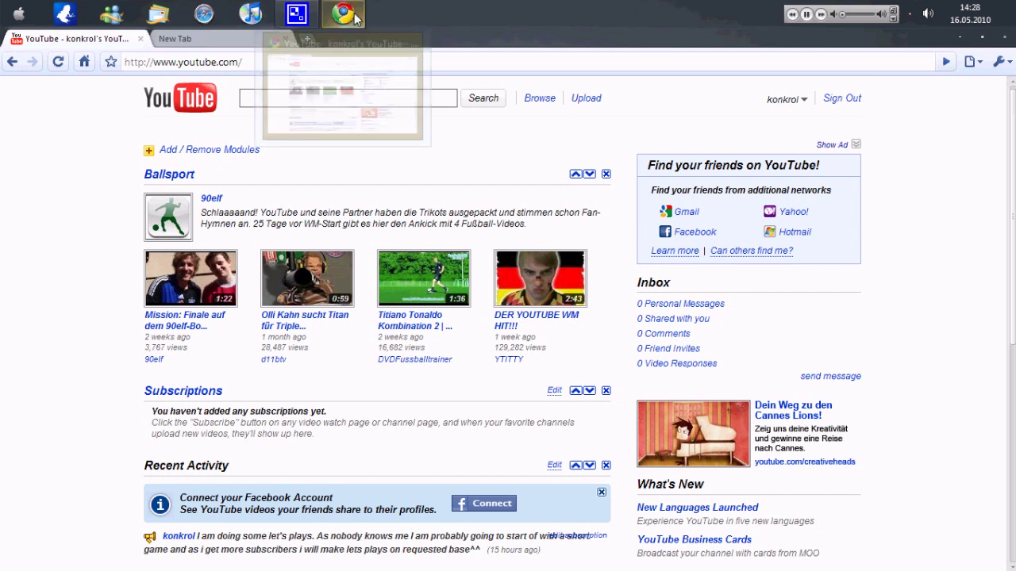
Switch to the CamStudio recorder by restoring its minimized window from the hidden notification icons
{"action": "left_click", "coordinate": [298, 7]}
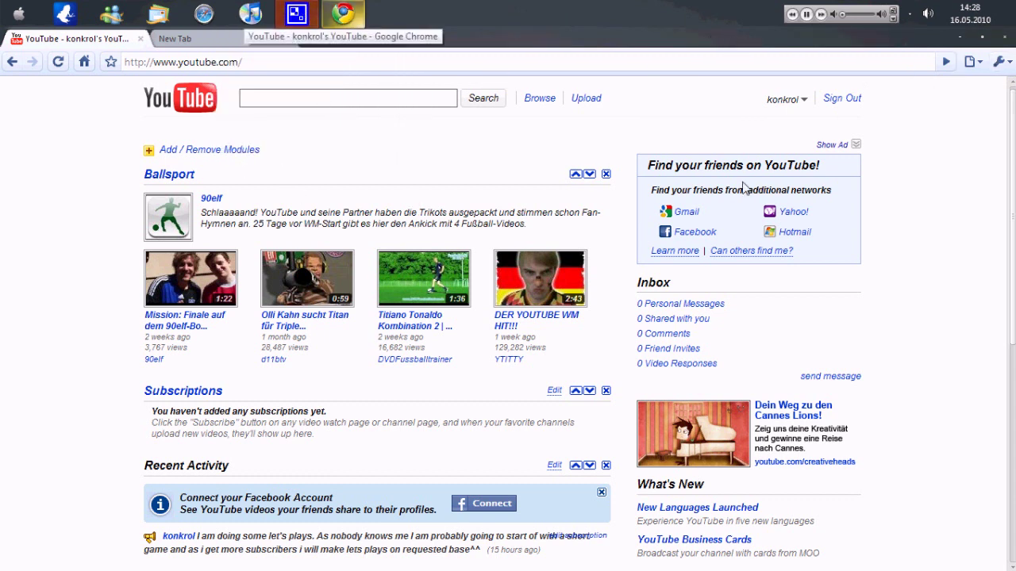
{"action": "left_click", "coordinate": [911, 14]}
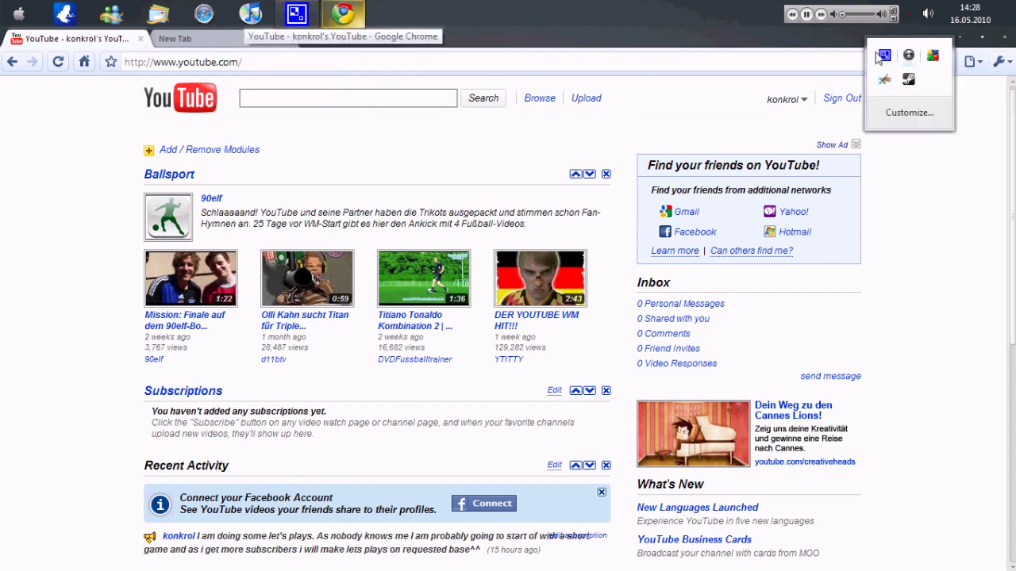
{"action": "left_click", "coordinate": [656, 31]}
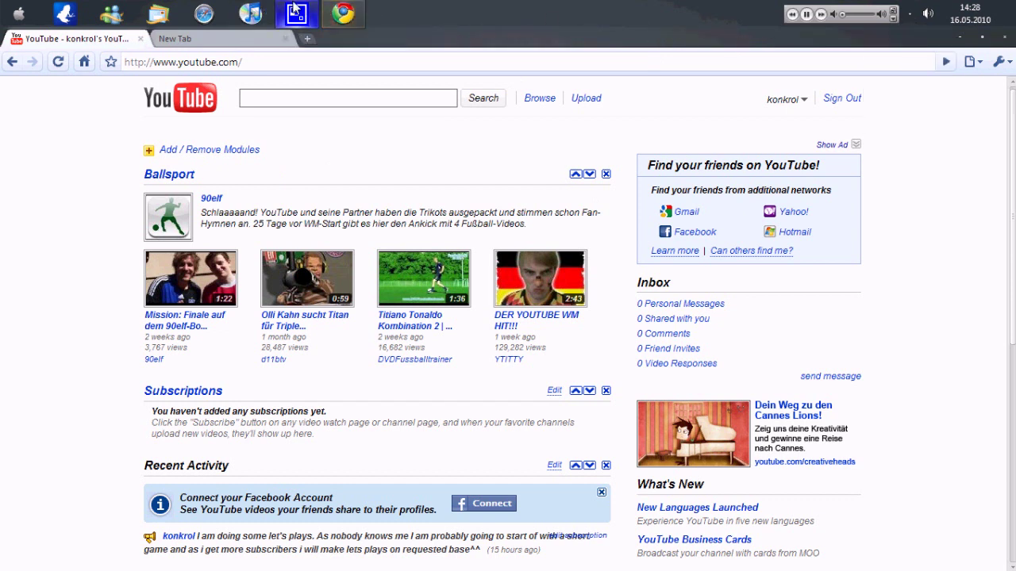
{"action": "left_click", "coordinate": [909, 15]}
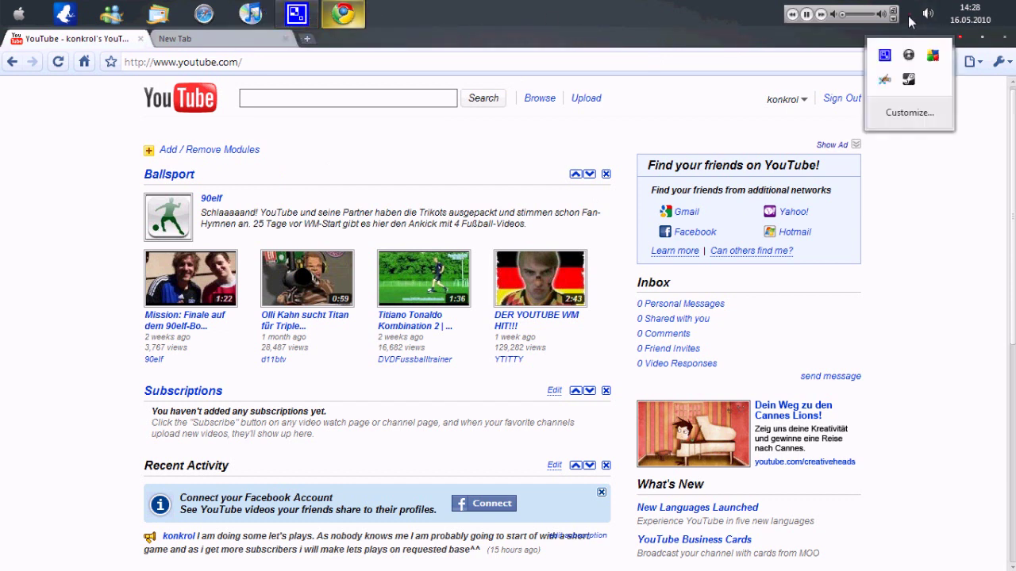
{"action": "left_click", "coordinate": [887, 56]}
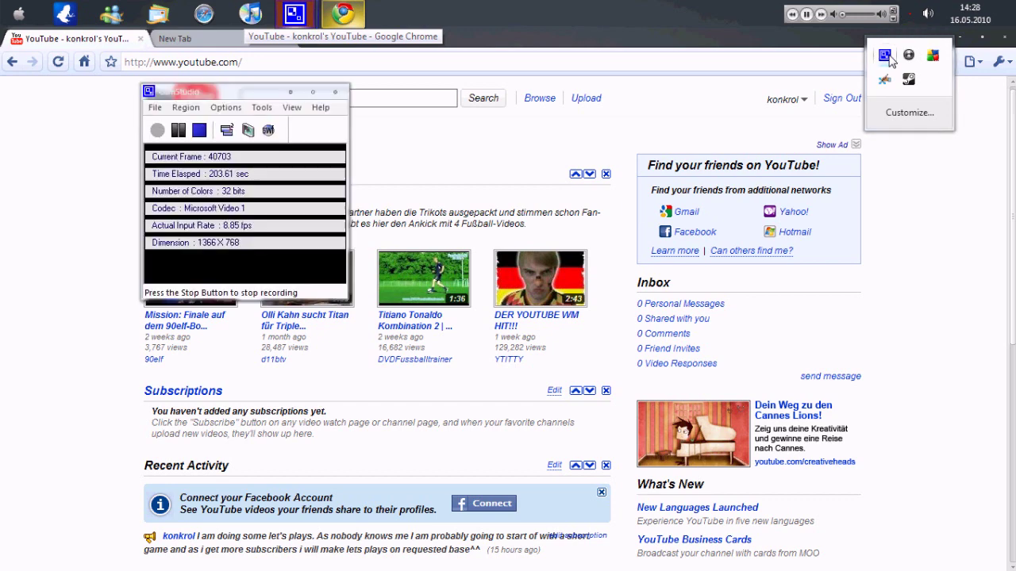